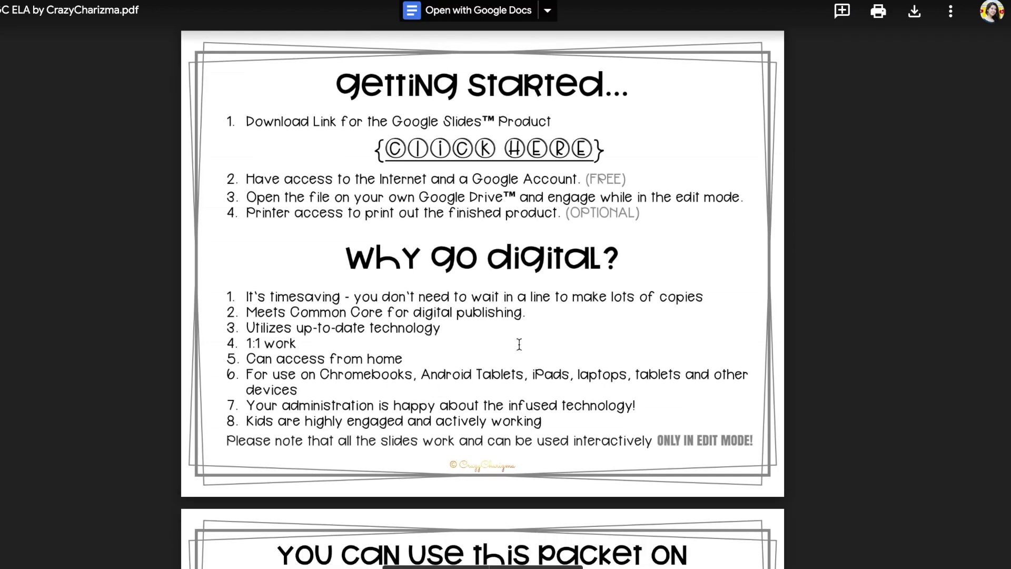
Scroll the ELA PDF down to the Getting started page with the Google Slides download link
scroll(518, 344, "down", 15)
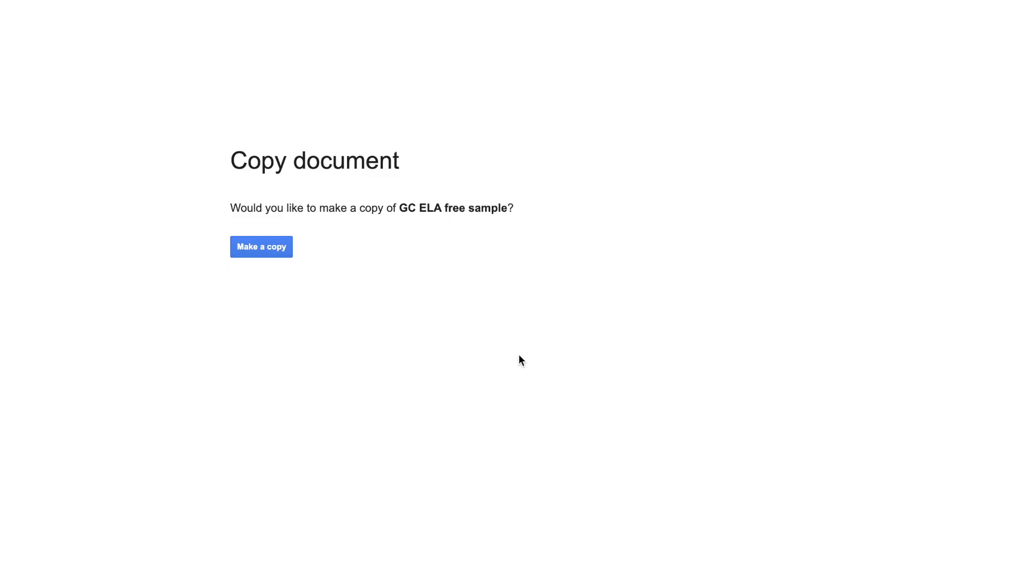
Make a copy of GC ELA free sample and go to the 'the' typewriter slide
left_click(273, 248)
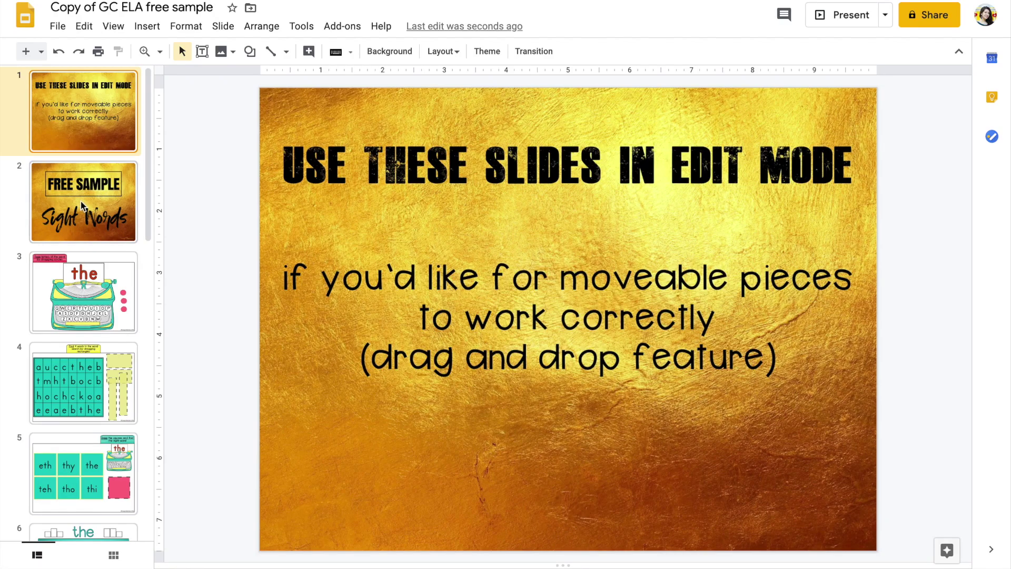
left_click(84, 207)
left_click(84, 291)
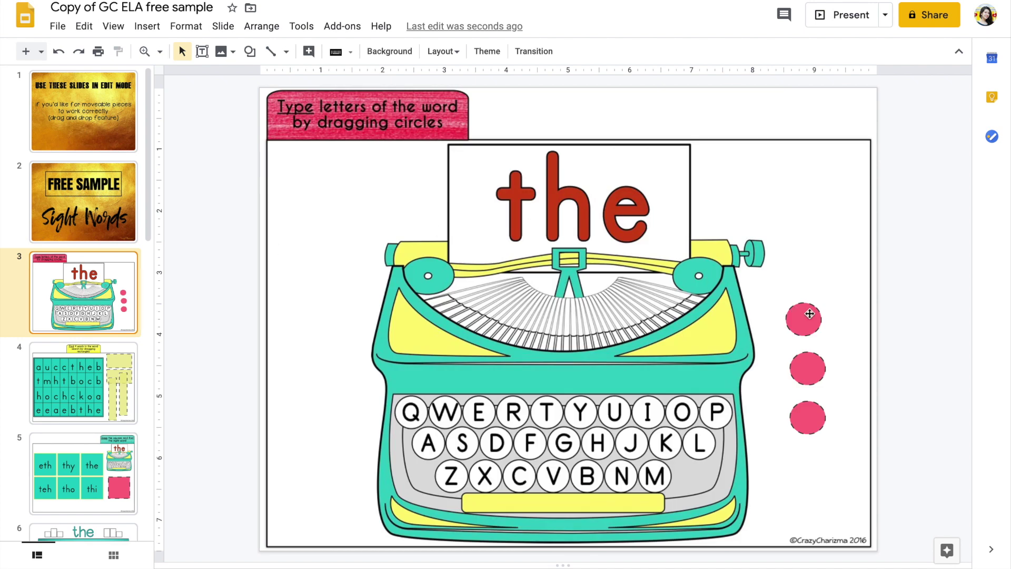
Drag pink circles onto the T, H and E typewriter keys
left_click_drag(809, 314, 549, 409)
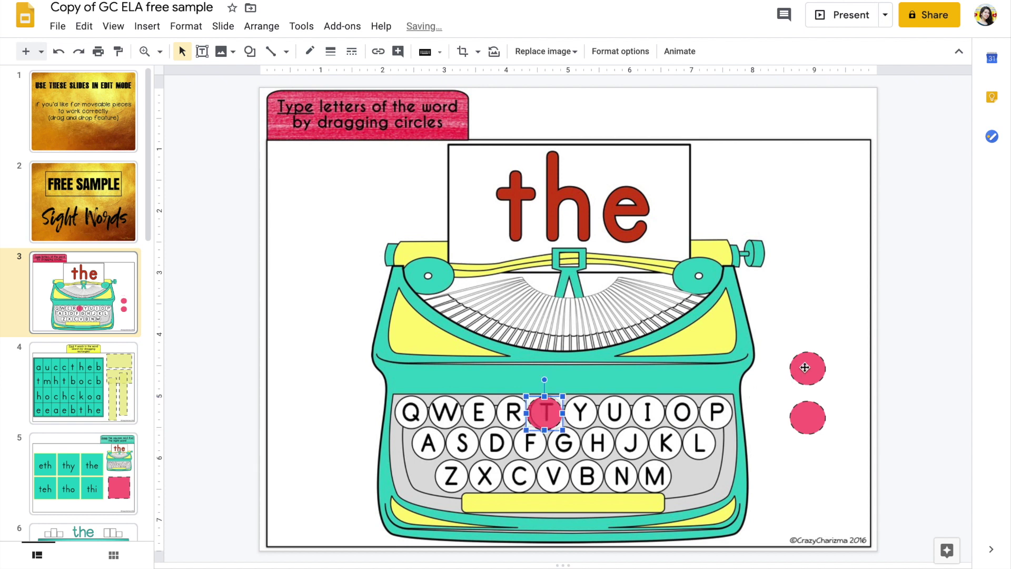
left_click_drag(804, 367, 595, 442)
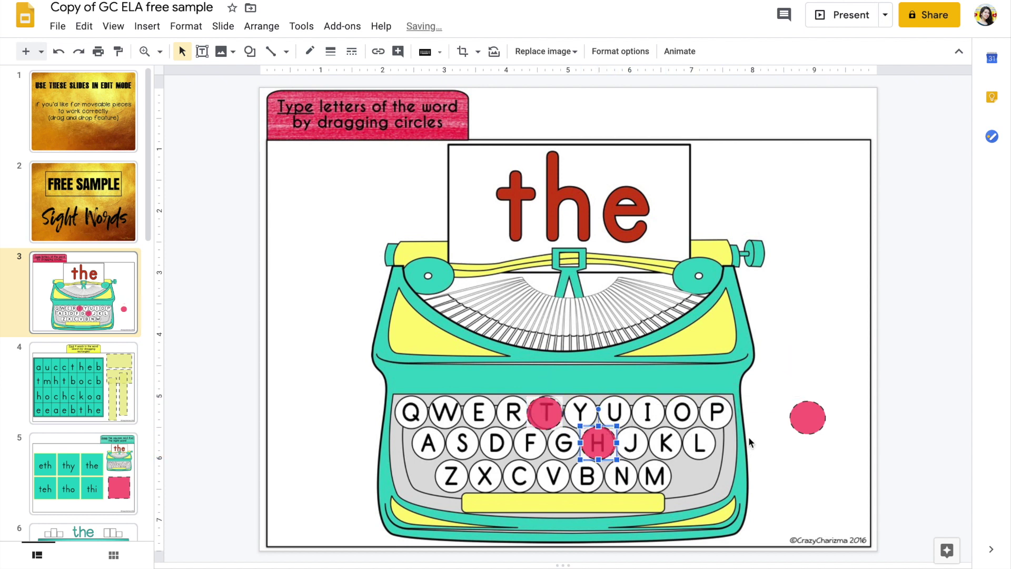
left_click_drag(807, 417, 480, 414)
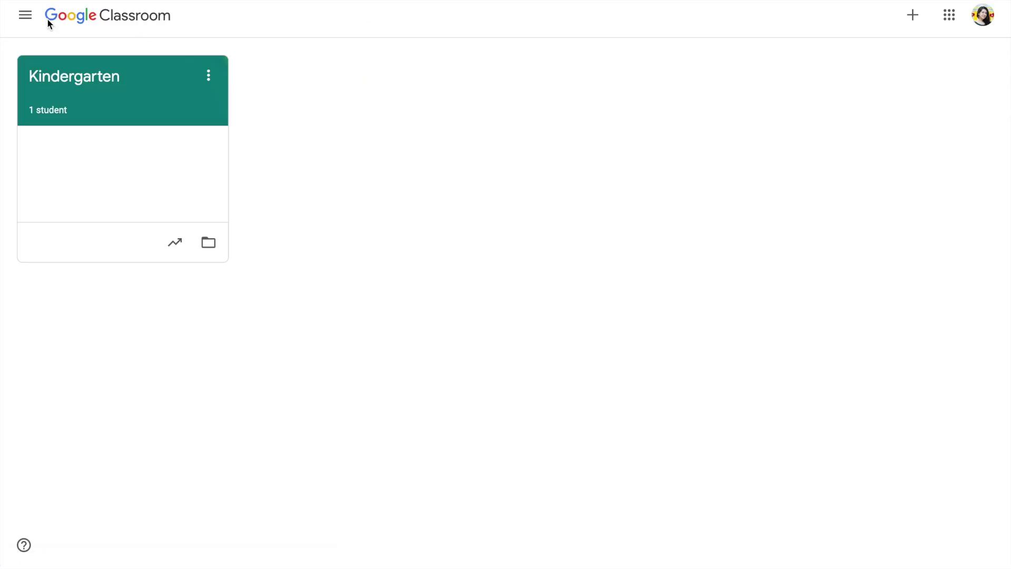
From the Kindergarten class's Classwork page, start creating a new assignment
left_click(92, 82)
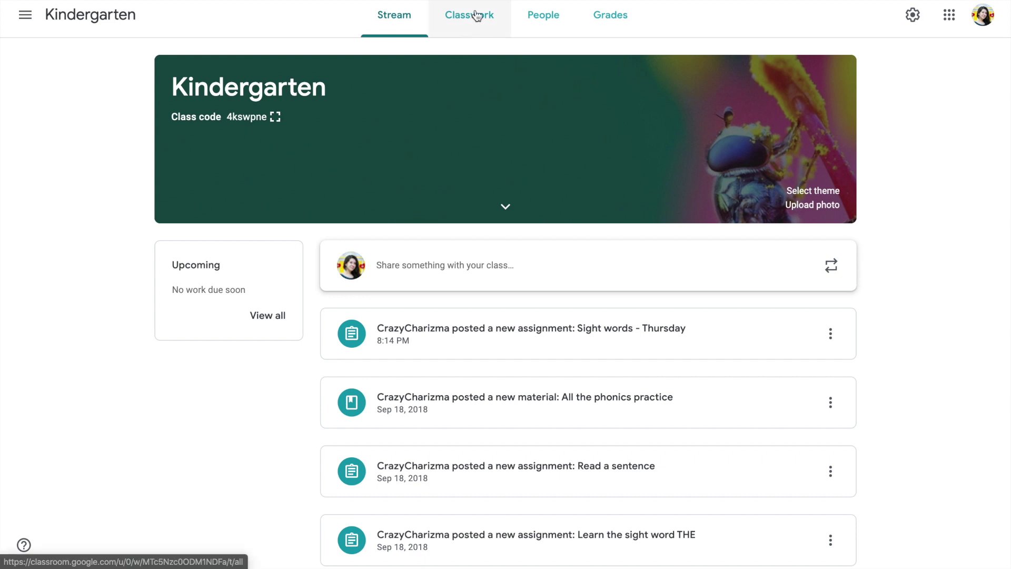
left_click(473, 15)
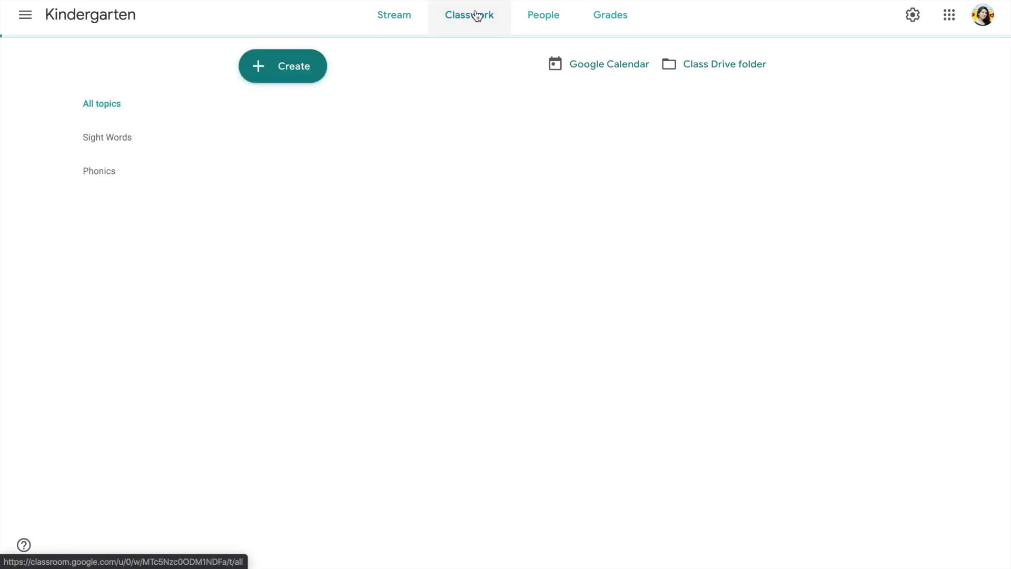
left_click(294, 66)
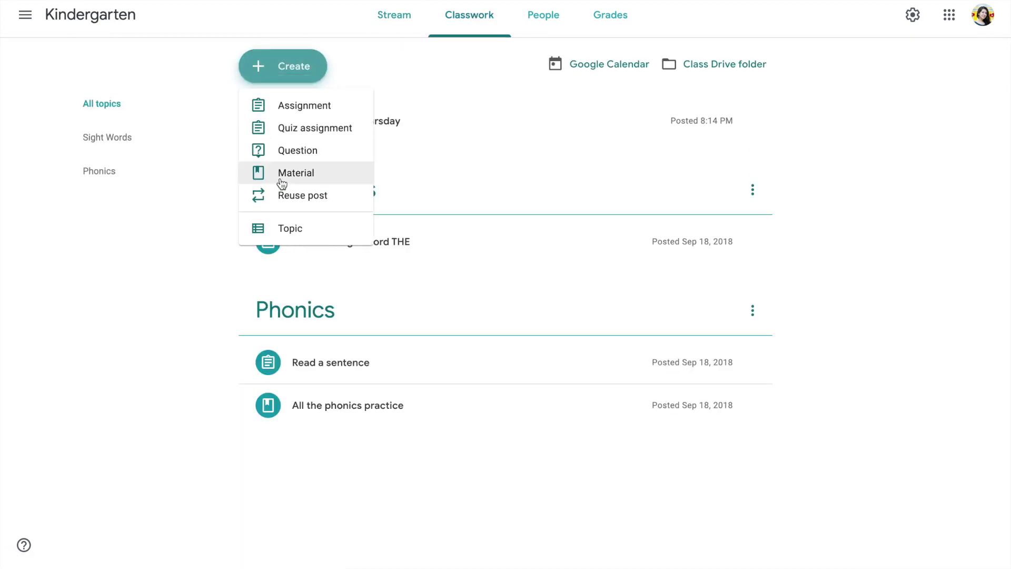
left_click(304, 108)
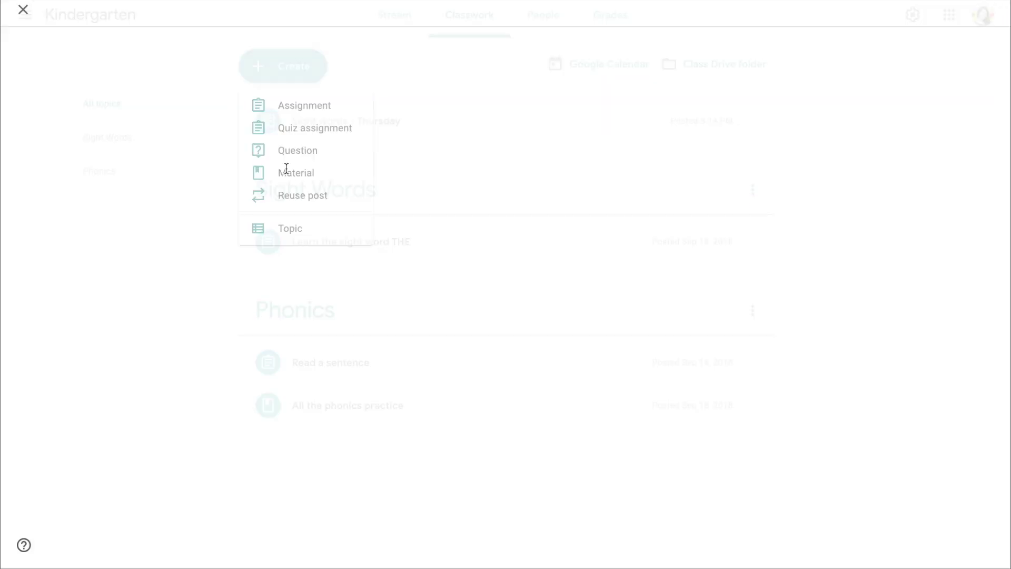
Title the assignment 'Sight words - Friday' with instructions 'Work with typewriters'
type("Sight")
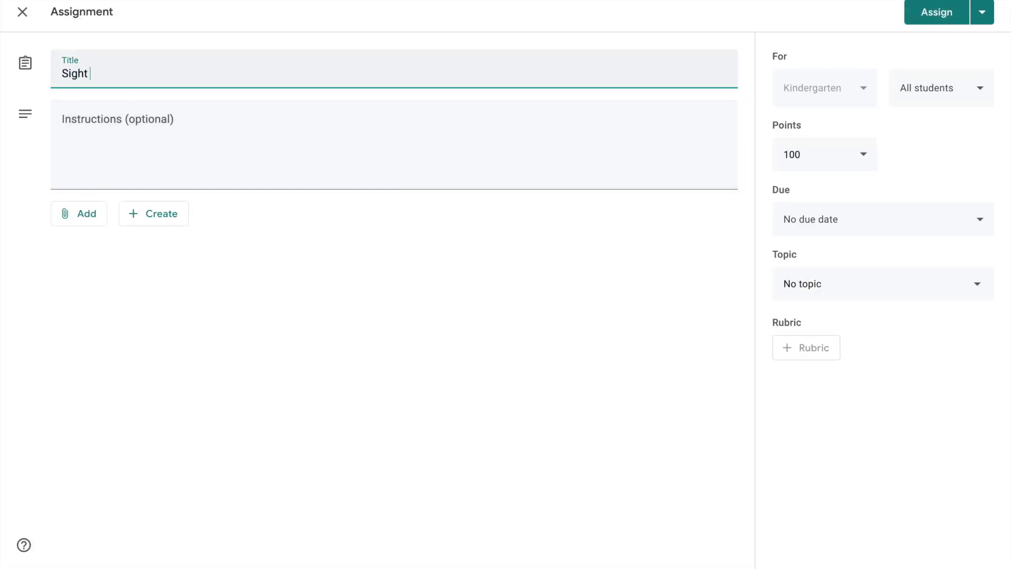
type(" words - Friday")
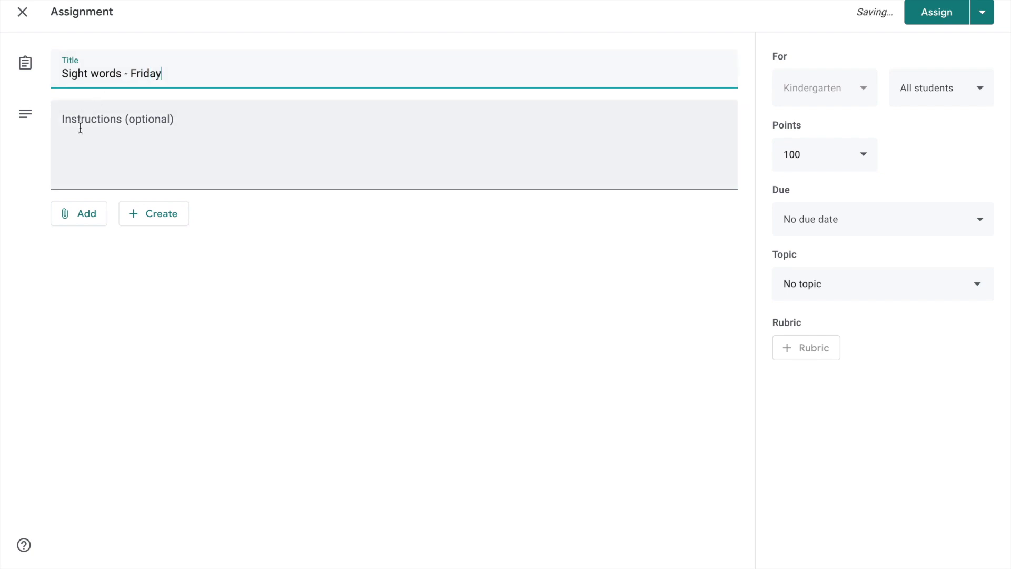
left_click(80, 127)
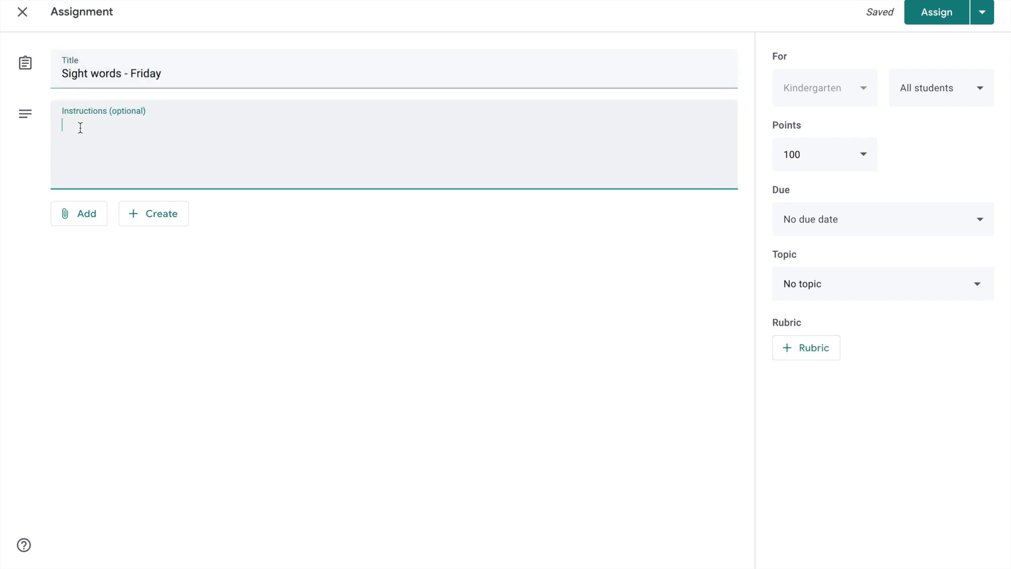
type("Work with typewriters")
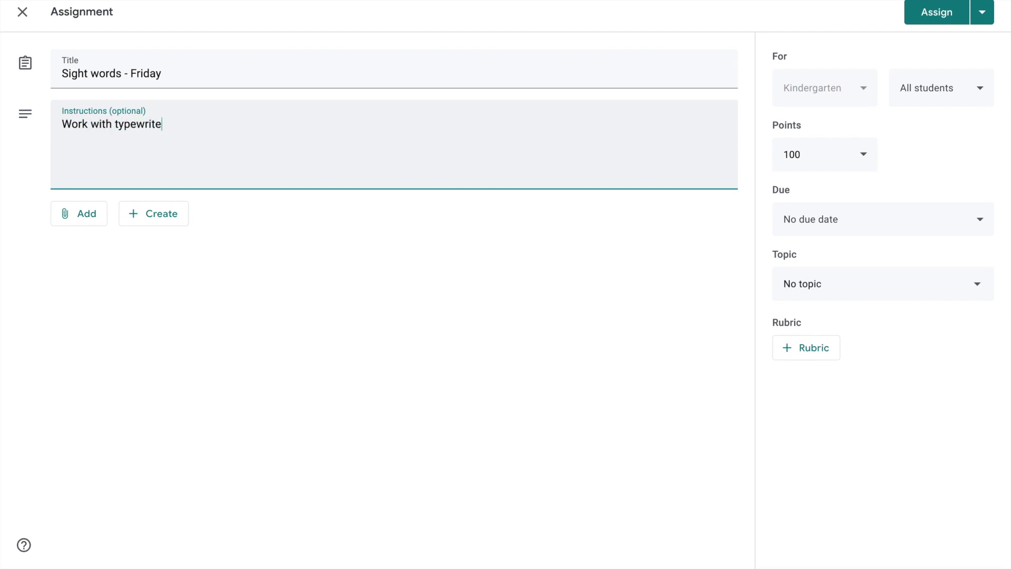
Attach the 'CrazyCharizma | Sight Words | Typewriters' slides from Google Drive
left_click(74, 223)
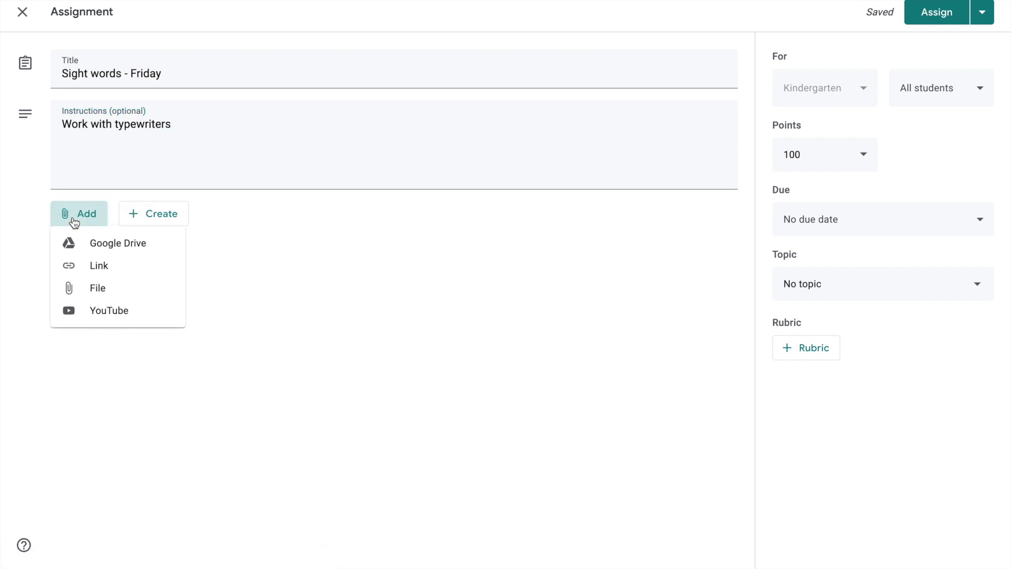
left_click(88, 243)
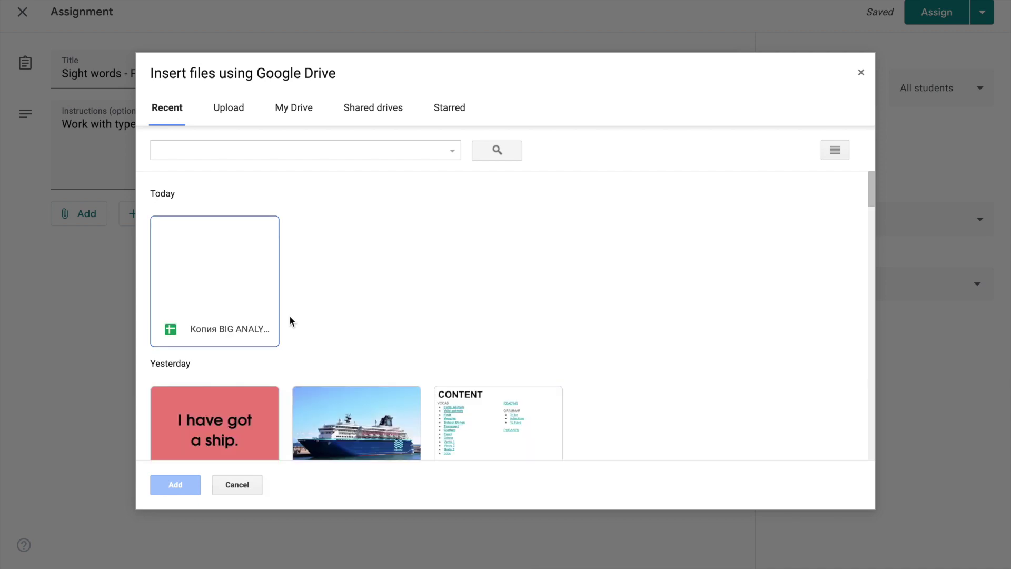
scroll(290, 320, "down", 5)
scroll(290, 321, "down", 10)
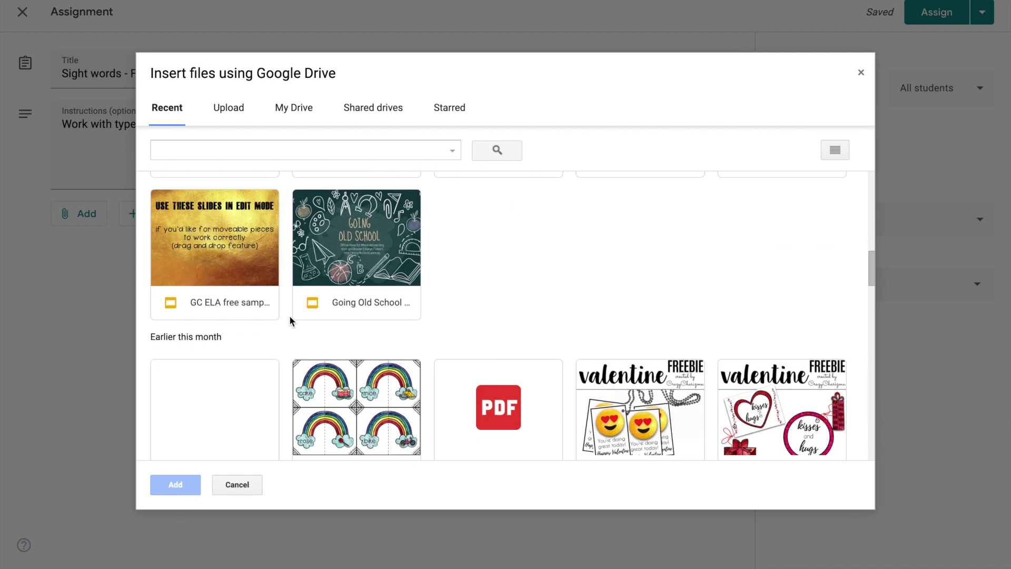
scroll(290, 321, "down", 5)
scroll(289, 320, "up", 3)
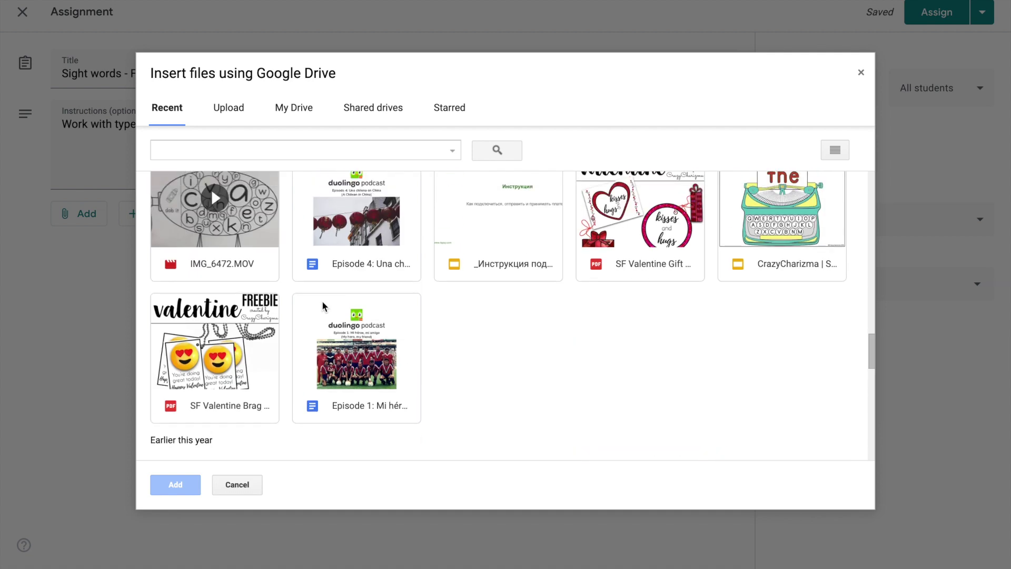
left_click(766, 217)
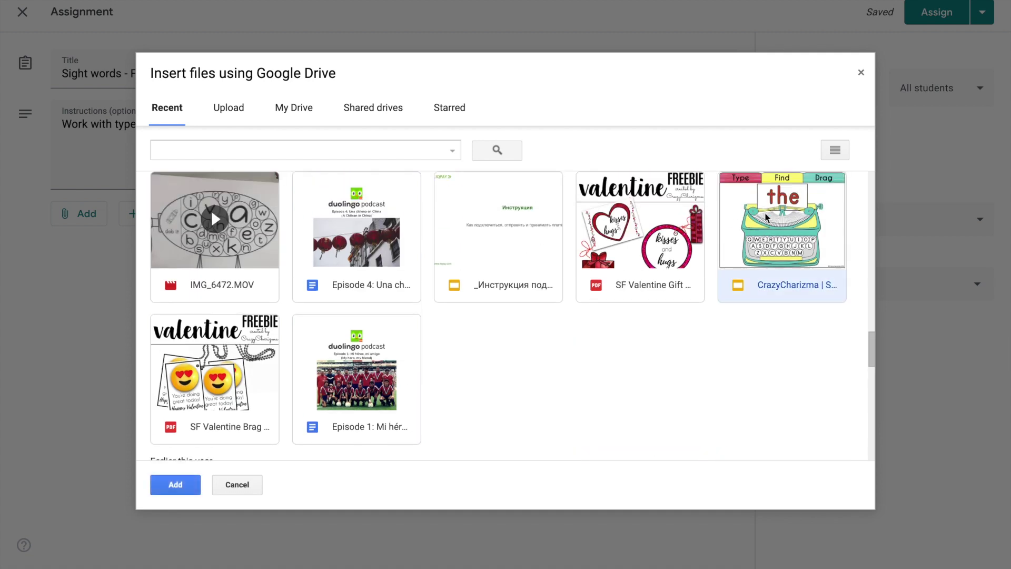
left_click(176, 484)
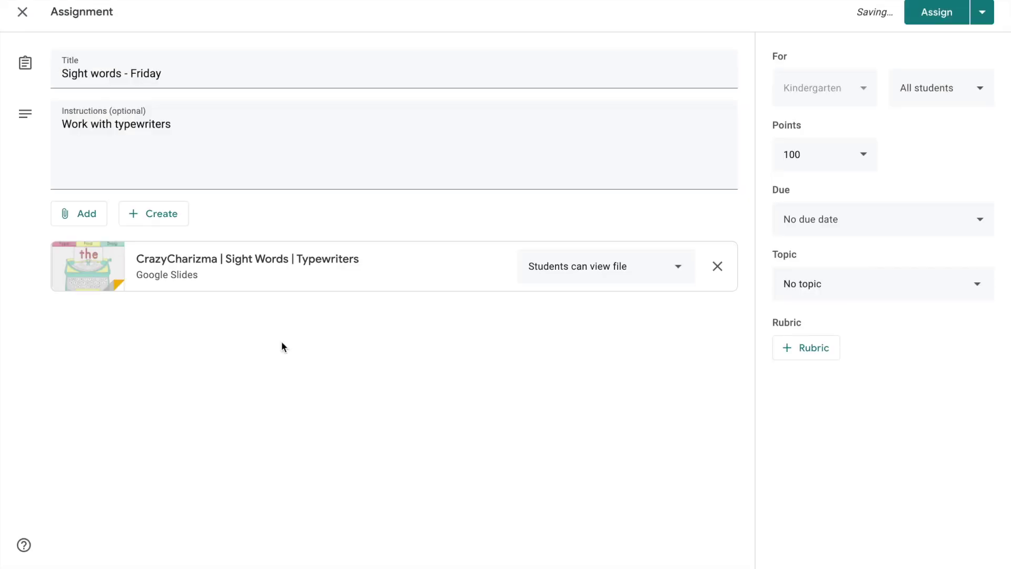
Set the slides to make a copy for each student and post the assignment
left_click(680, 267)
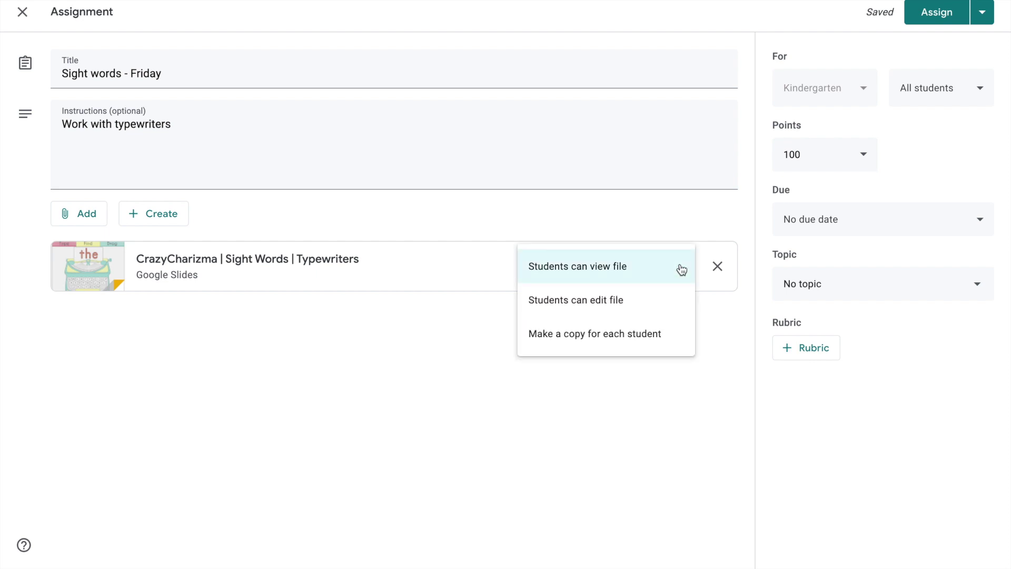
left_click(639, 337)
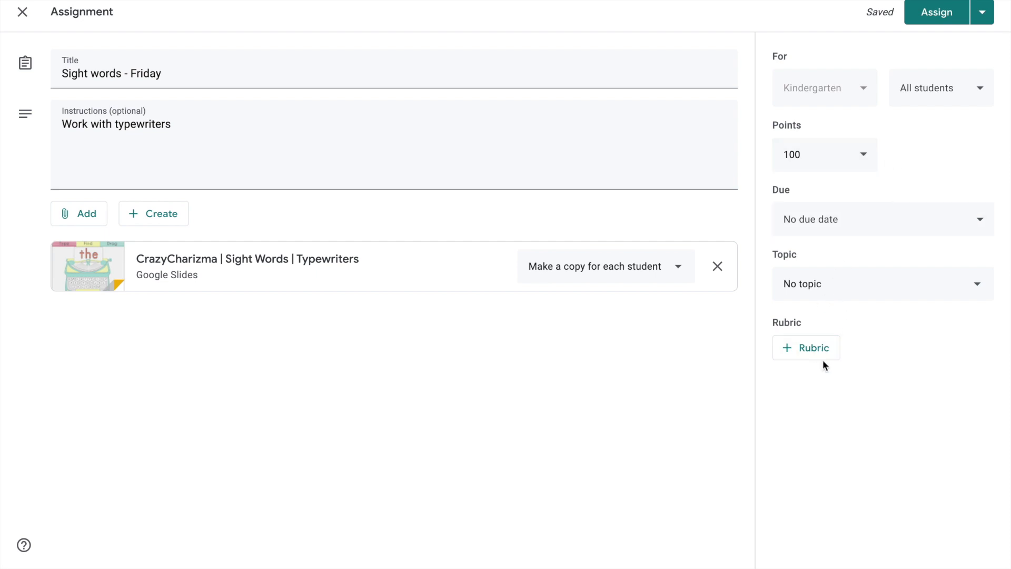
left_click(940, 14)
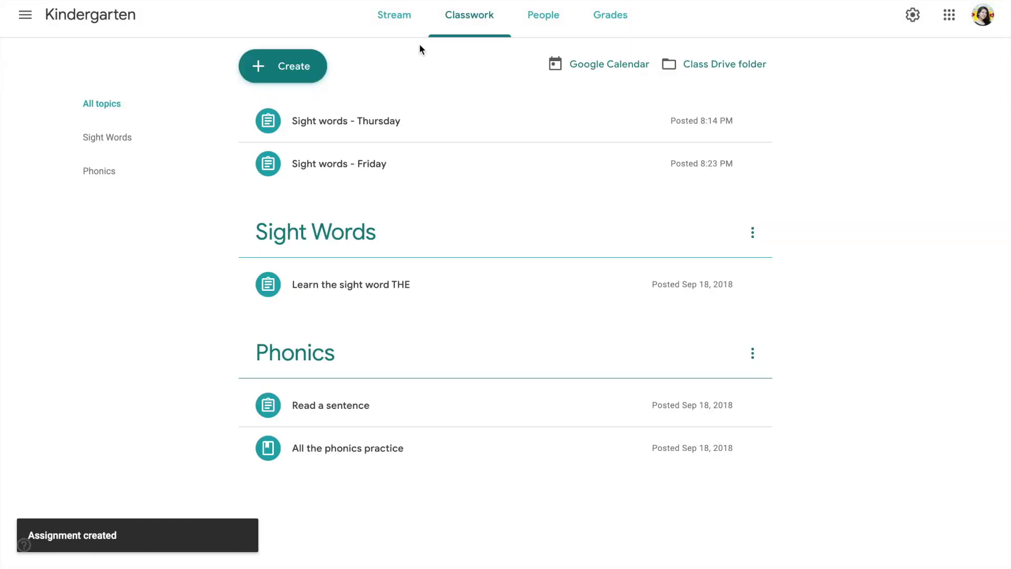
Show the class code full screen from the Kindergarten class Stream
left_click(389, 18)
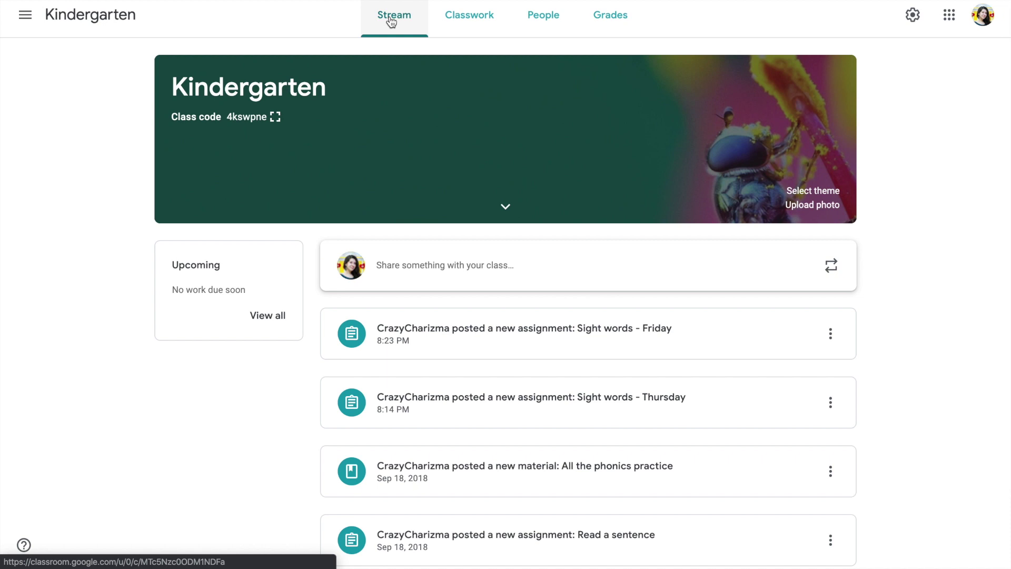
left_click(276, 117)
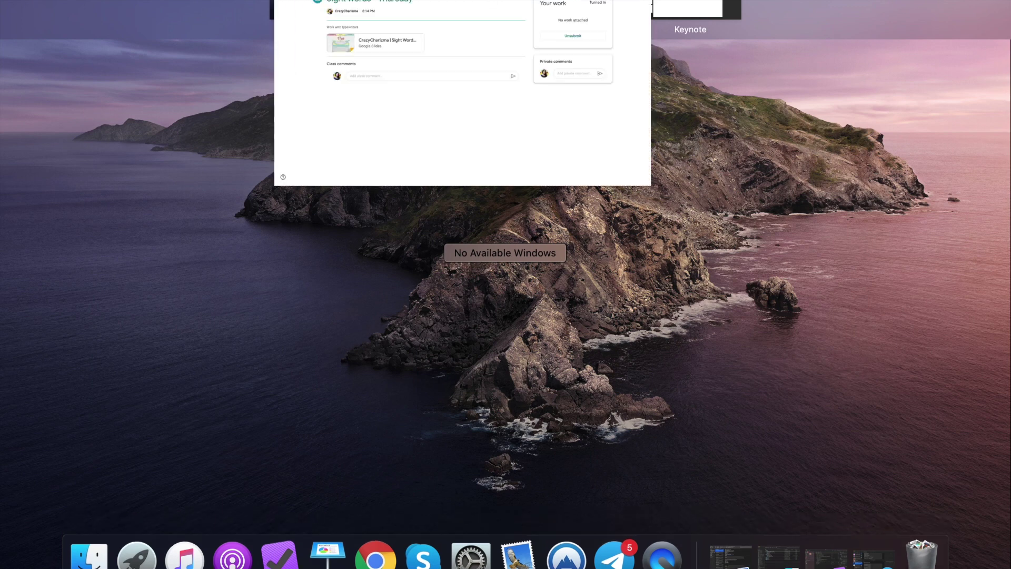
Go to the student's Classes page and bring up the join-or-create class menu
left_click(26, 18)
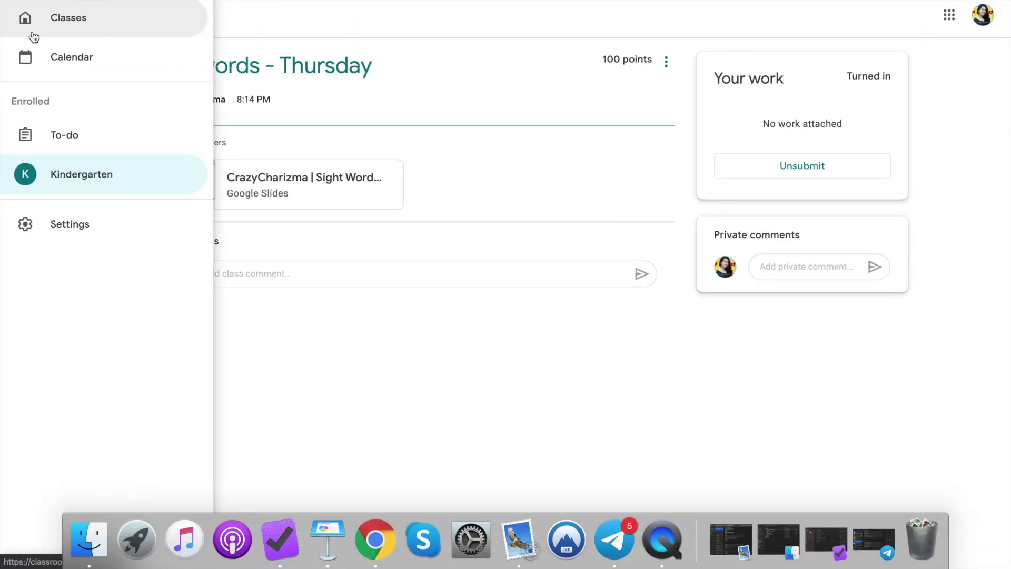
left_click(46, 25)
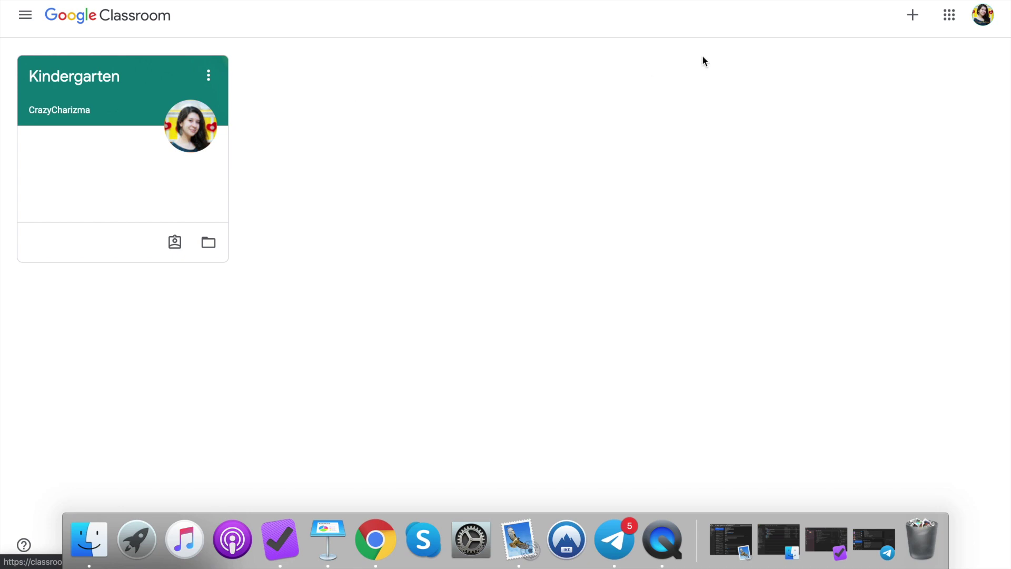
left_click(914, 16)
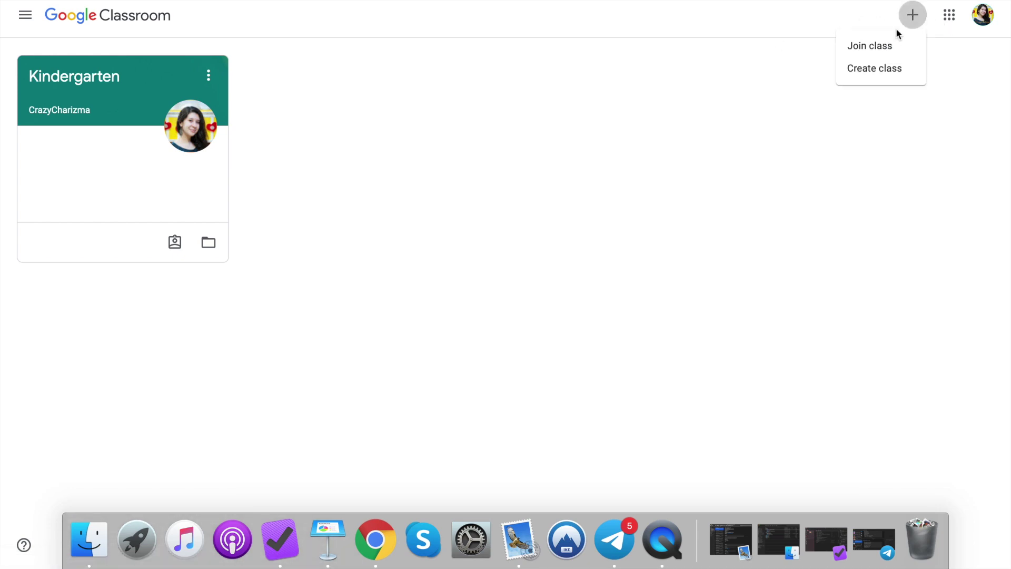
Join the Kindergarten class with the pasted class code and open Sight words - Friday
left_click(875, 48)
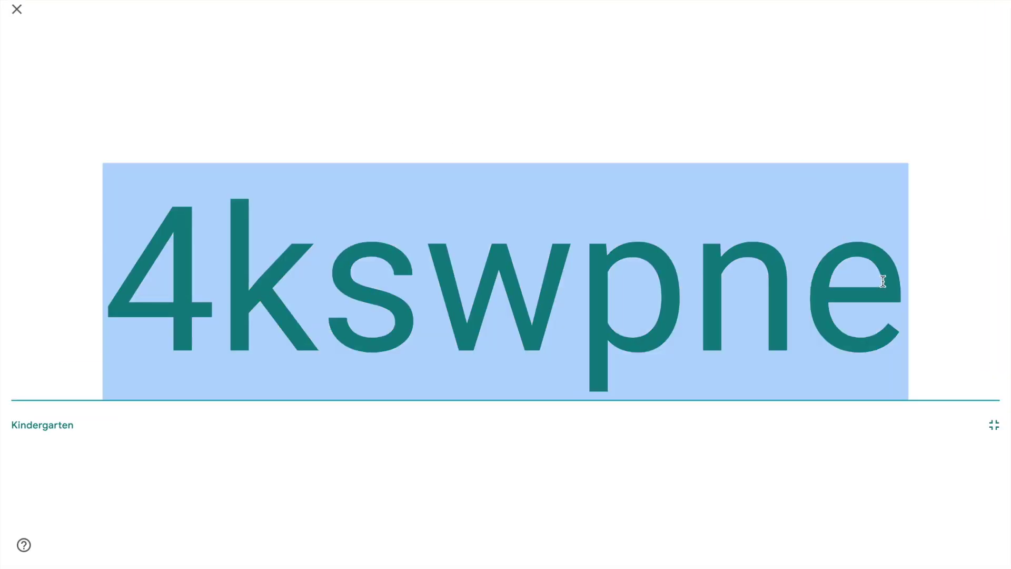
key("ctrl+Up")
key("ctrl+Left")
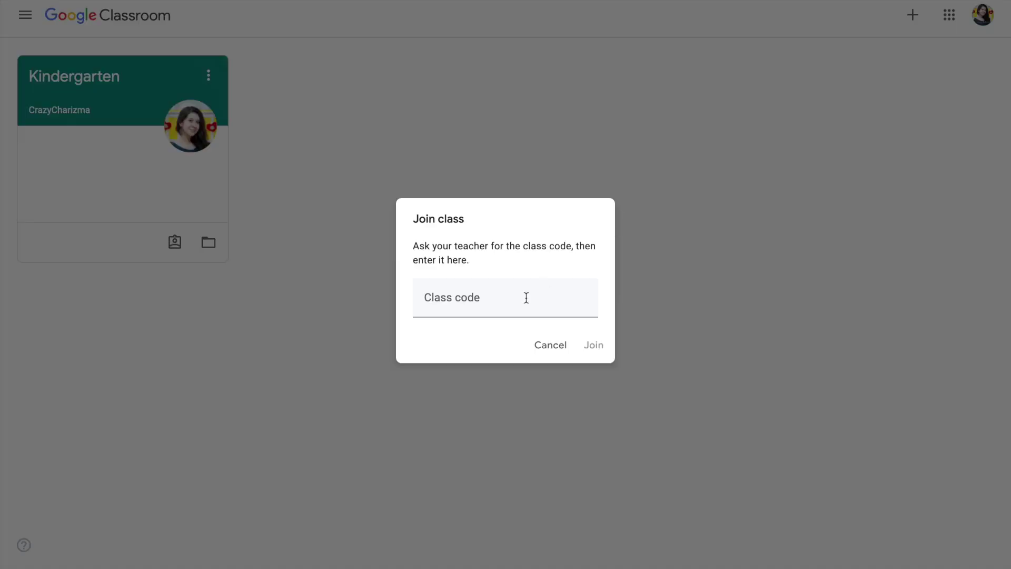
left_click(465, 299)
left_click(589, 345)
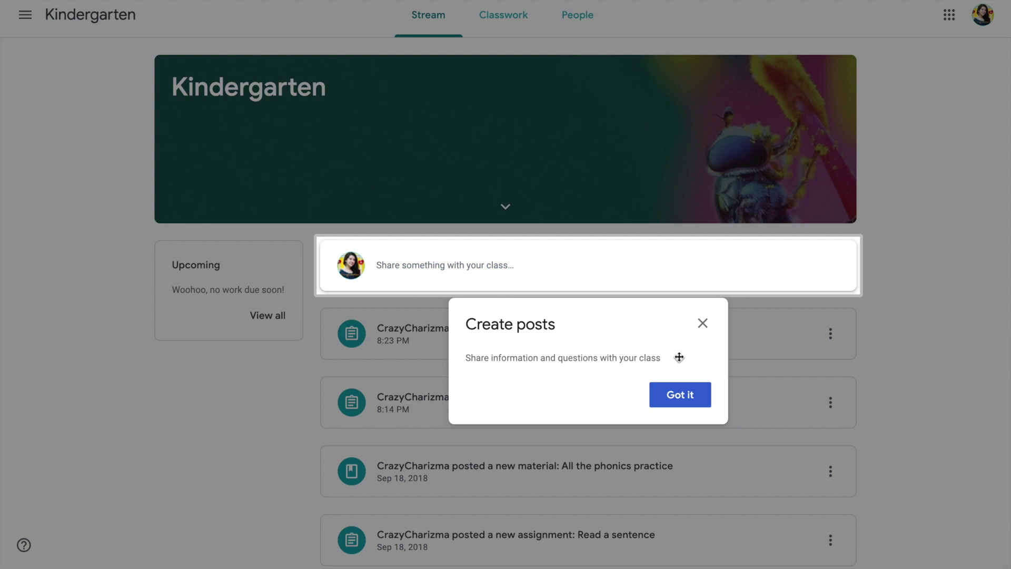
left_click(693, 399)
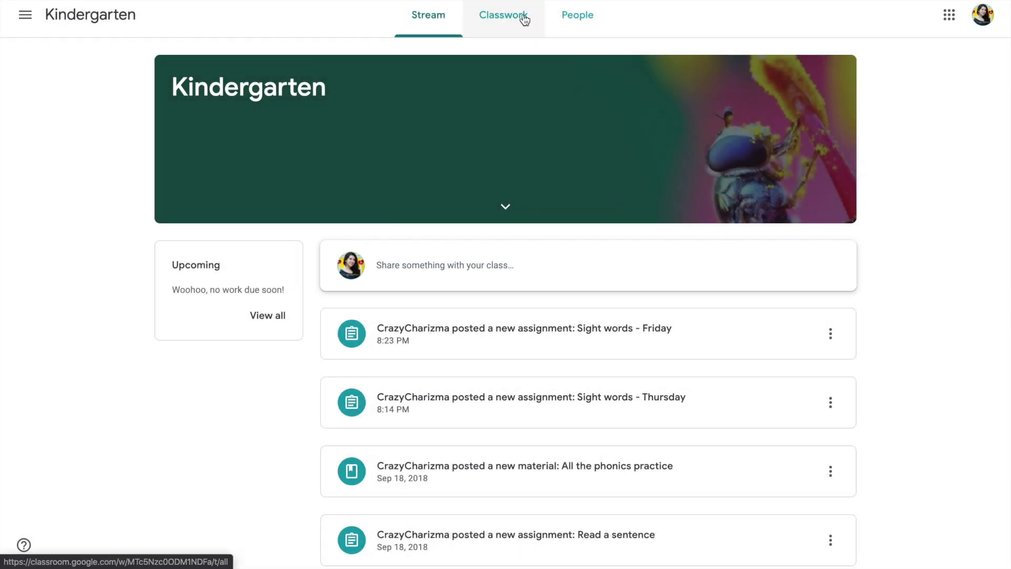
left_click(432, 336)
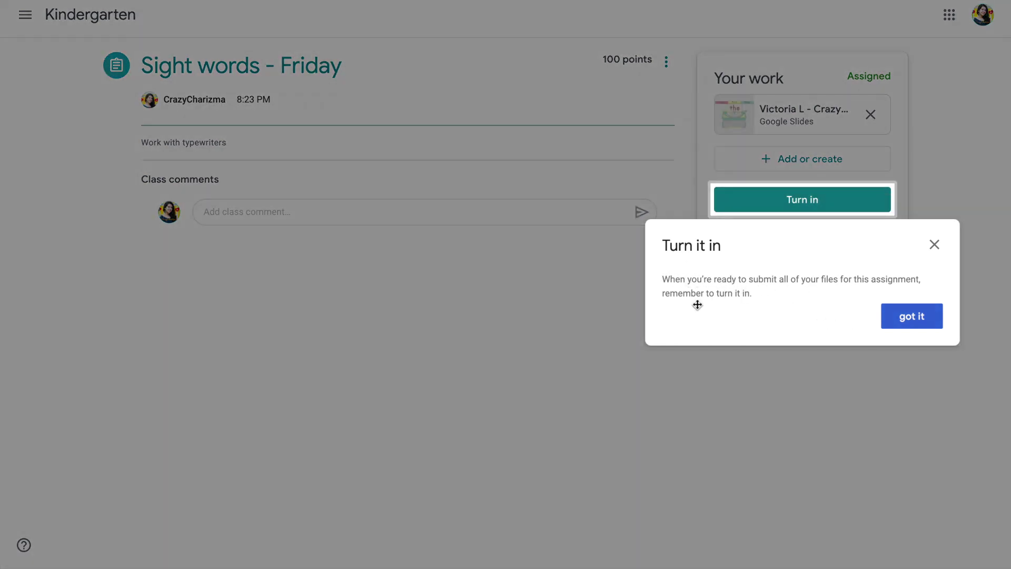
Dismiss the Turn it in tip and go to slide 2 of the student's typewriter copy
left_click(908, 321)
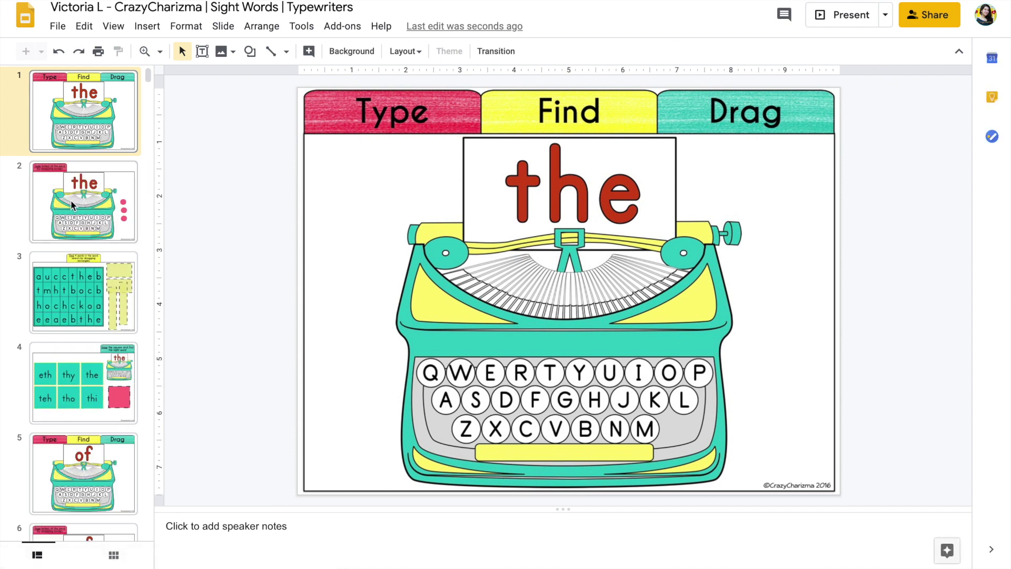
left_click(73, 205)
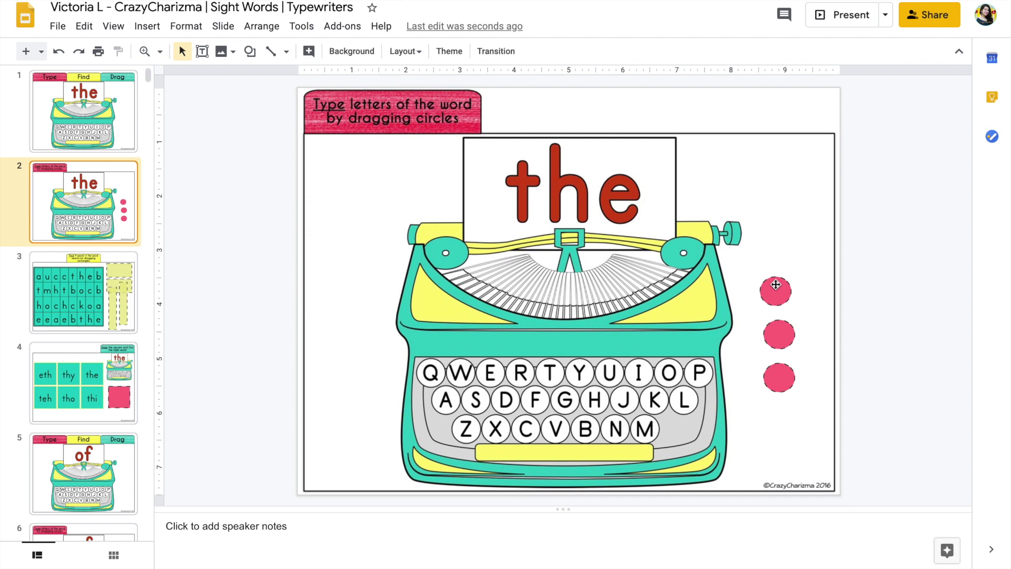
On slide 2, place the three pink circles on the T, H and E keys
left_click_drag(776, 284, 549, 371)
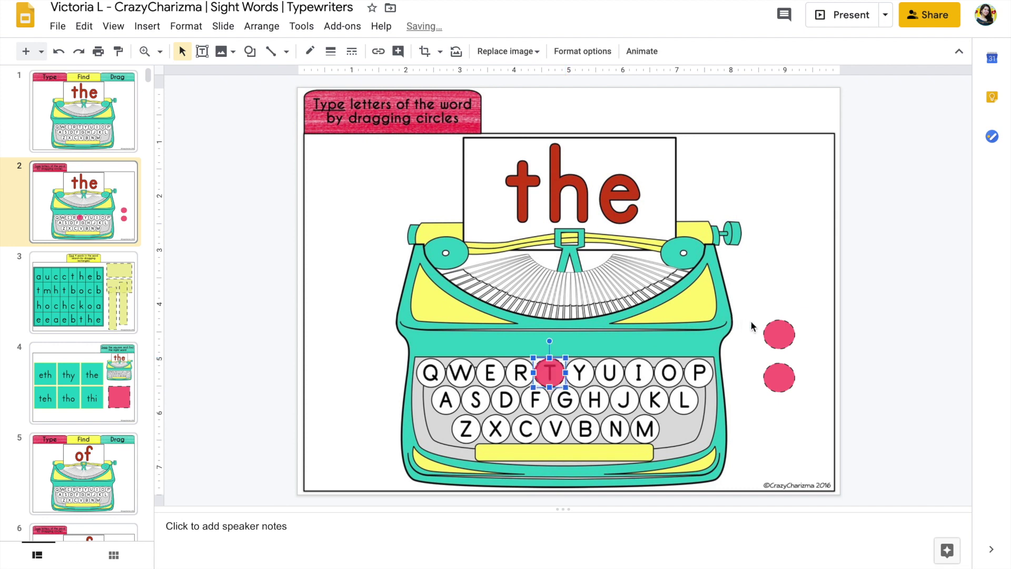
left_click(779, 332)
left_click_drag(779, 332, 597, 400)
left_click_drag(782, 374, 496, 372)
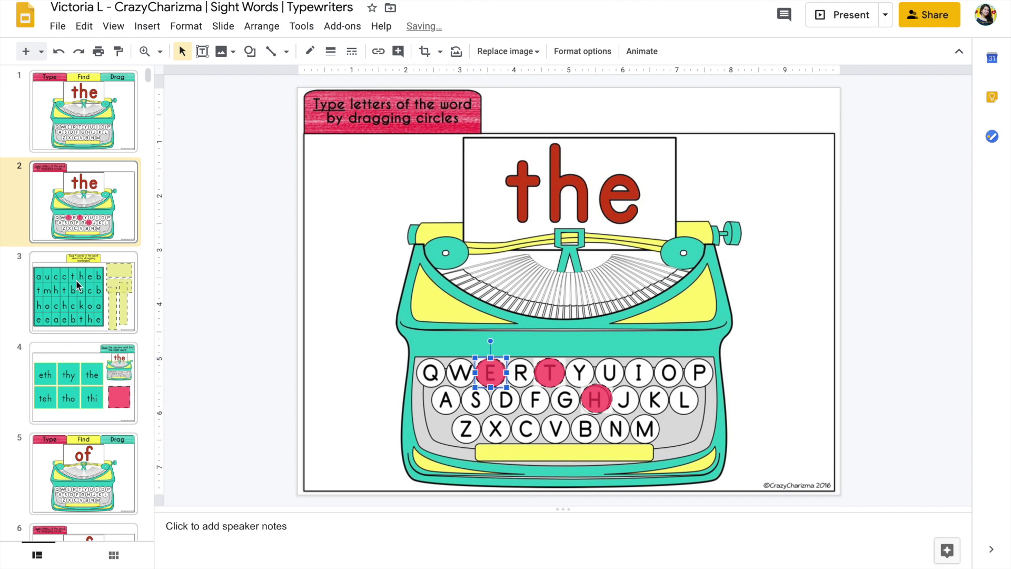
Box the four 'the' words in the slide 3 word search and cover slide 4's 'the' tile with the square
left_click(75, 280)
left_click_drag(734, 181, 535, 204)
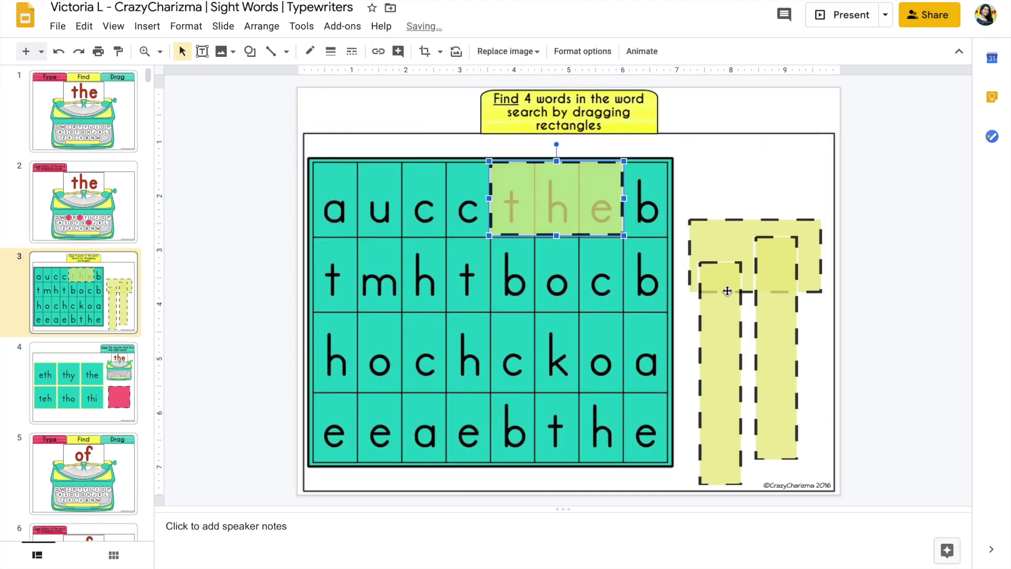
left_click_drag(727, 291, 475, 271)
left_click_drag(773, 289, 337, 286)
left_click_drag(750, 269, 605, 437)
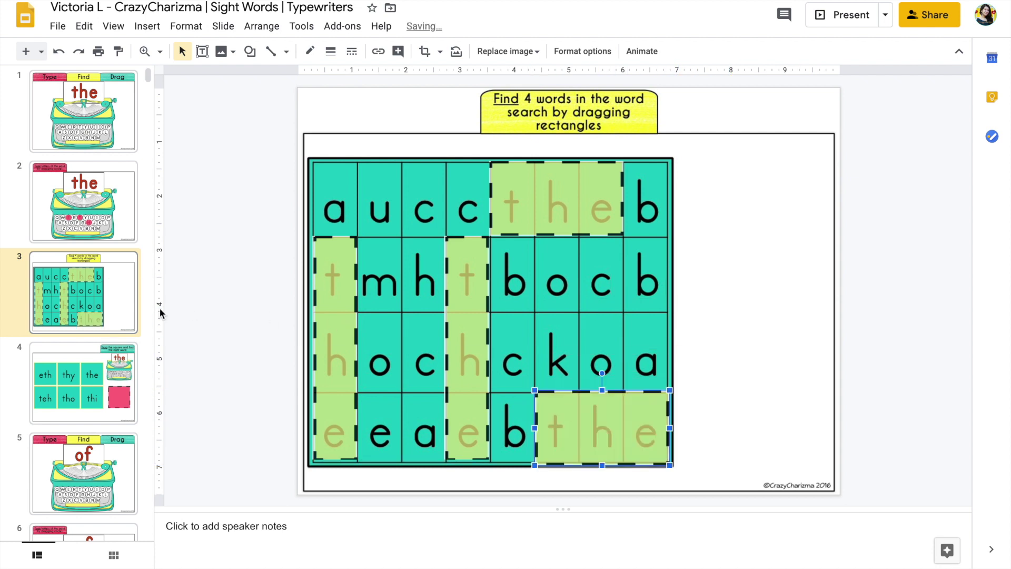
left_click(131, 350)
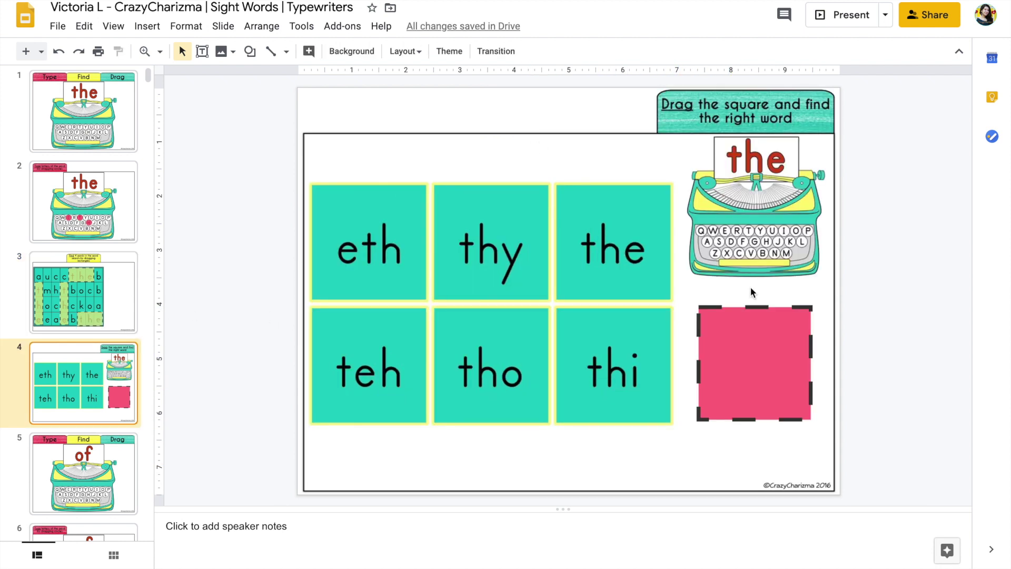
left_click_drag(758, 350, 617, 228)
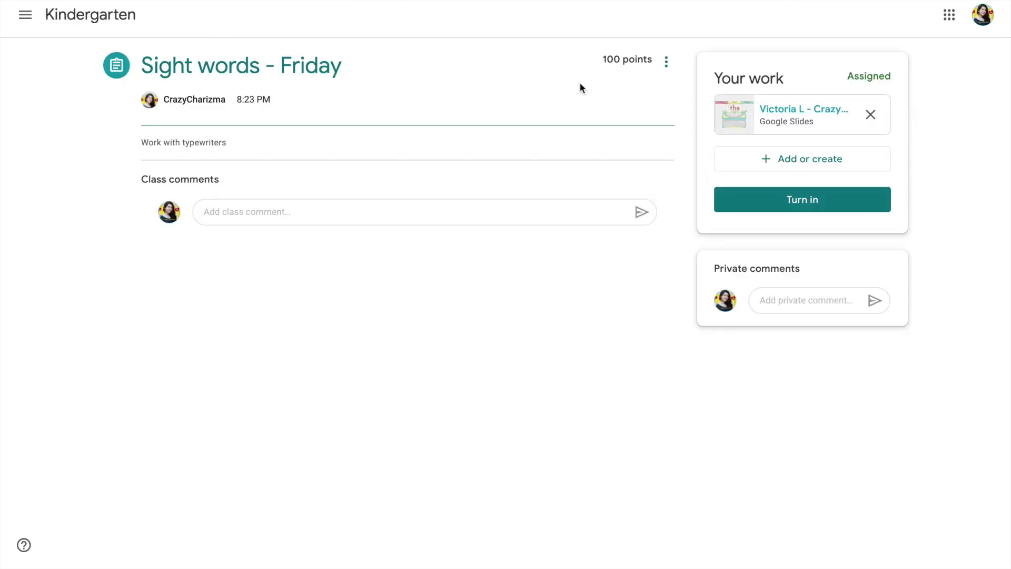
Turn in the finished Sight words slides, confirming the submission, then begin Unsubmit
left_click(786, 193)
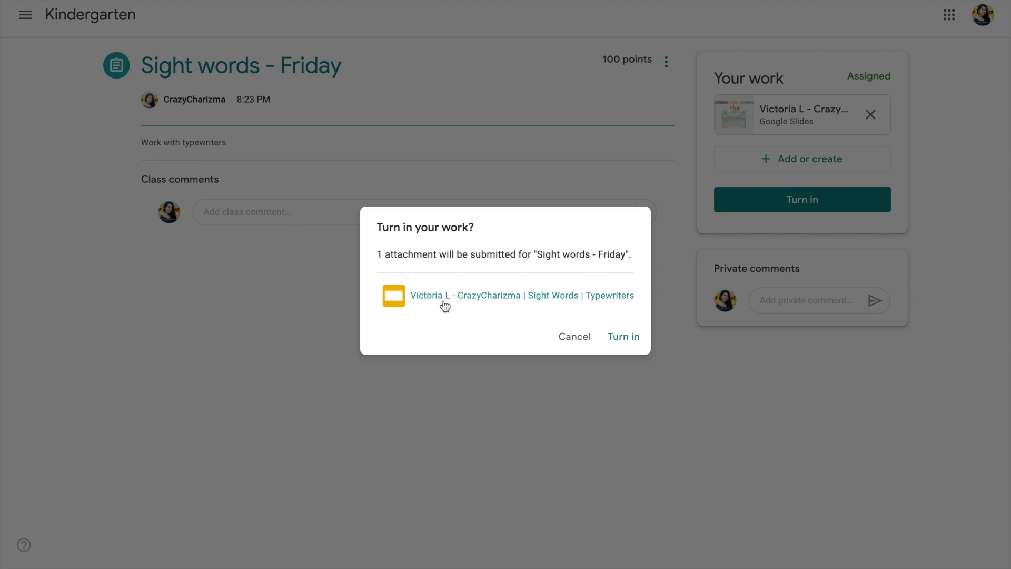
left_click(622, 340)
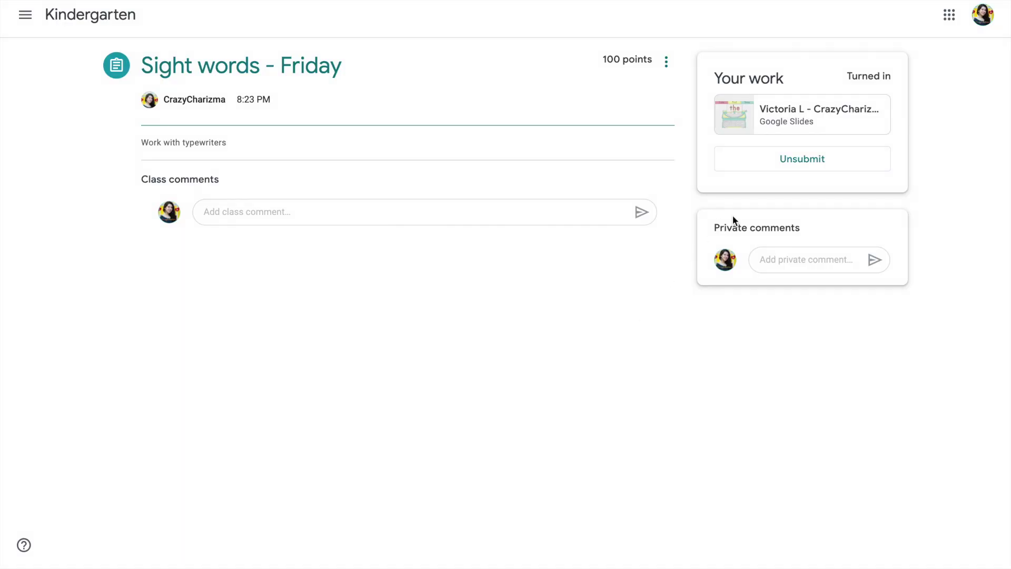
left_click(806, 163)
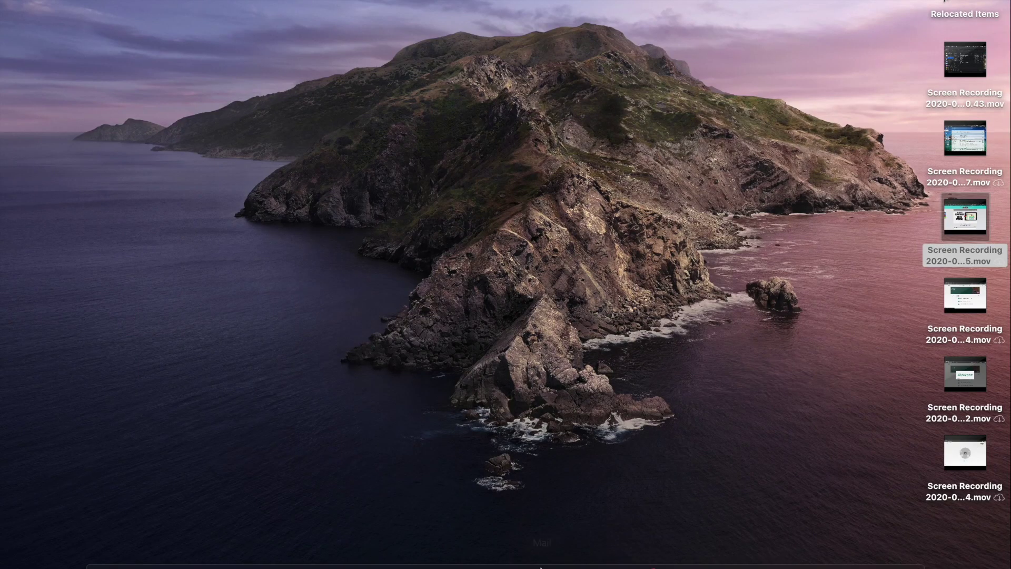
As the teacher, open the Kindergarten class's Sight words - Friday student work
mouse_move(468, 550)
left_click(409, 551)
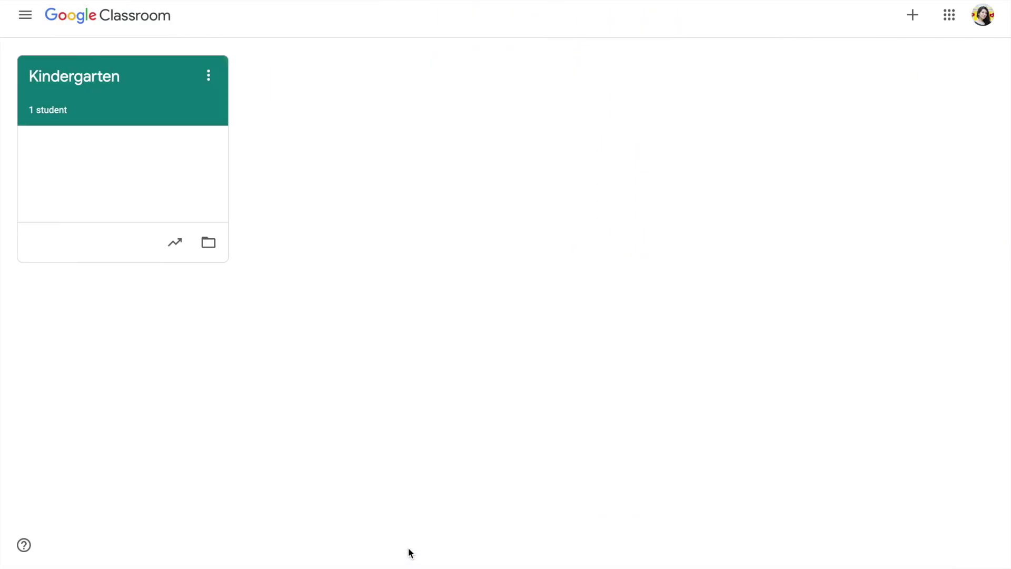
left_click(176, 96)
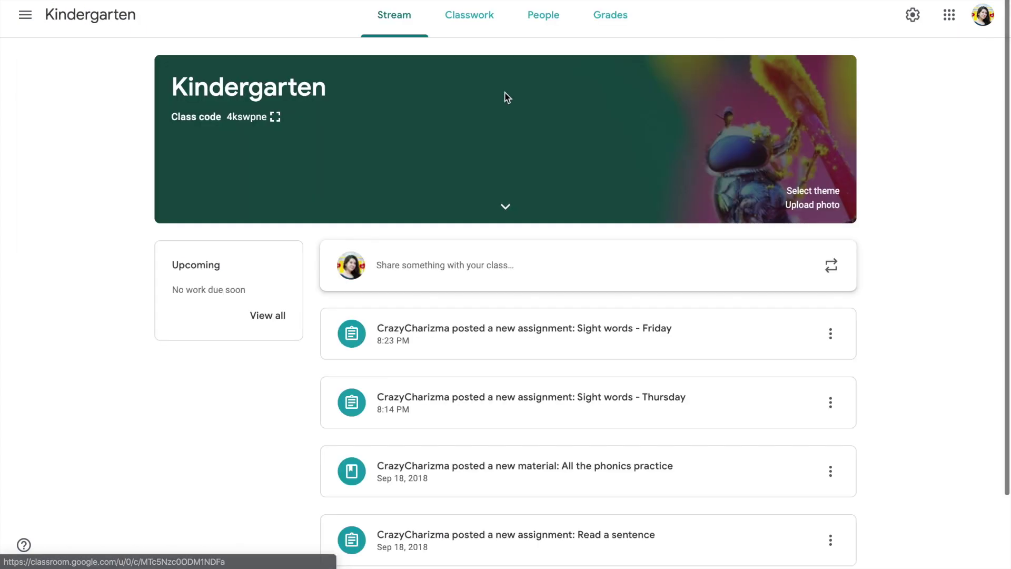
left_click(480, 331)
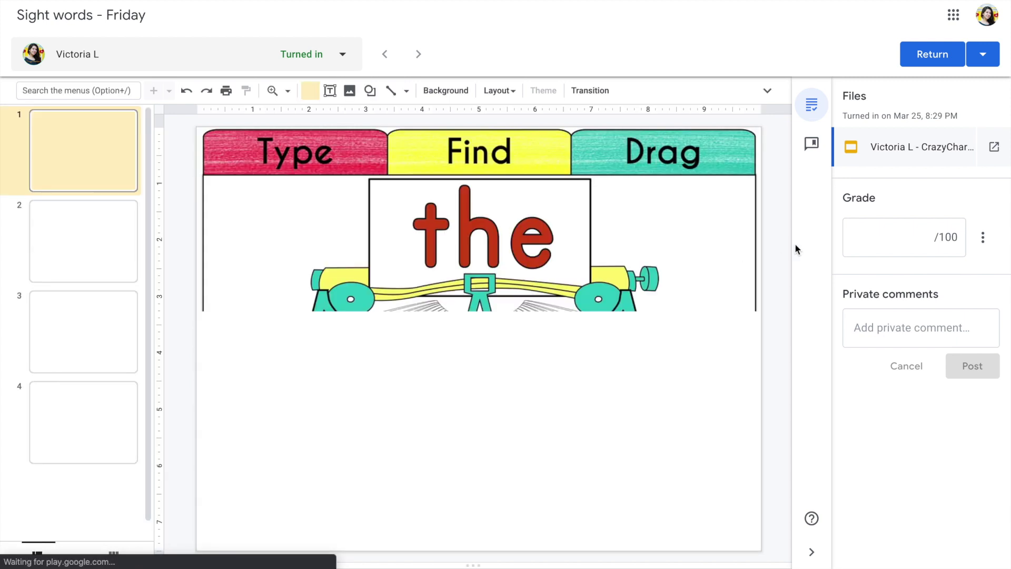
Review the student's completed slides 2, 3 and 4
left_click(95, 244)
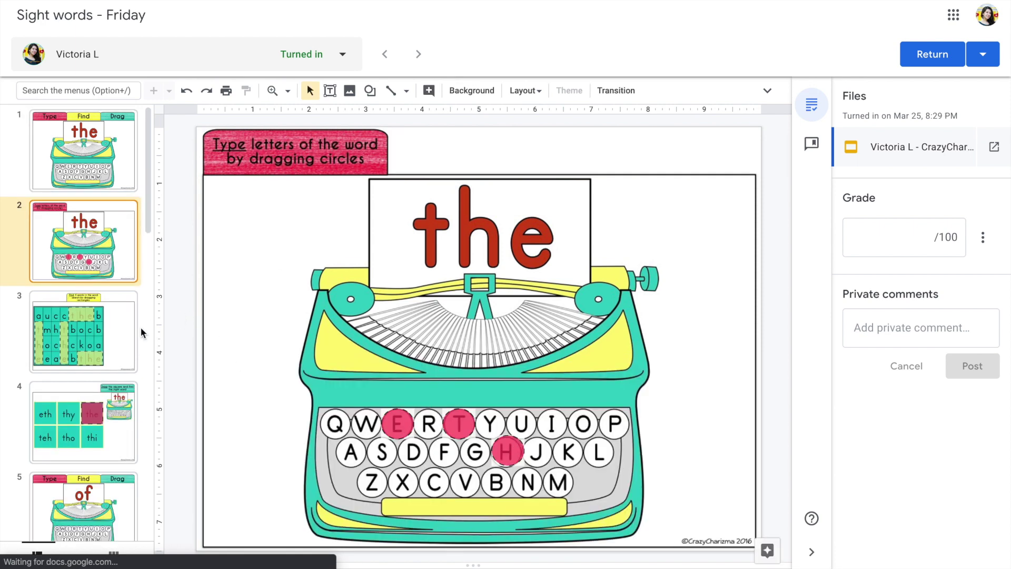
left_click(97, 338)
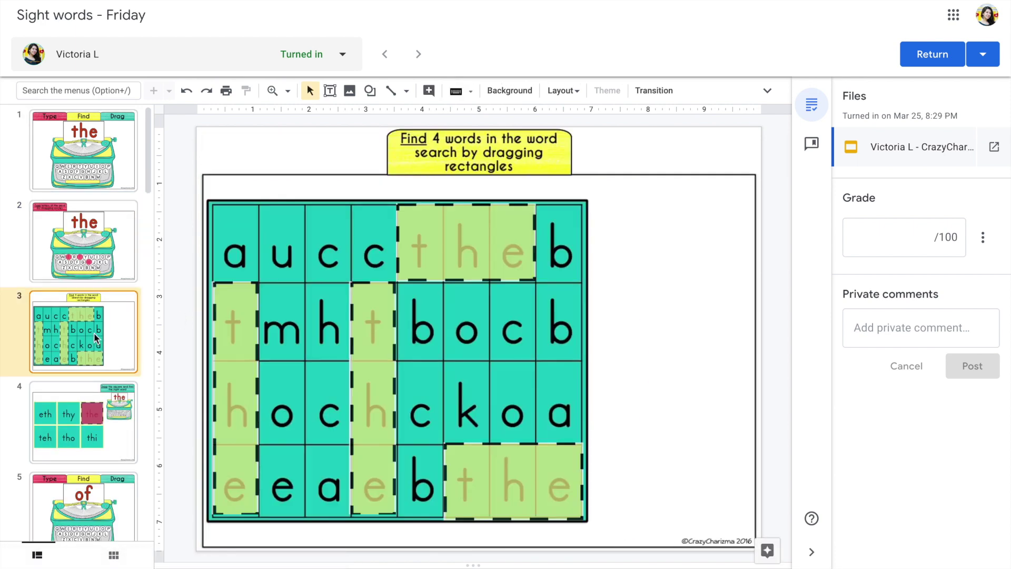
left_click(93, 422)
Leave the grade and private comment empty and return the work to the student
left_click(878, 242)
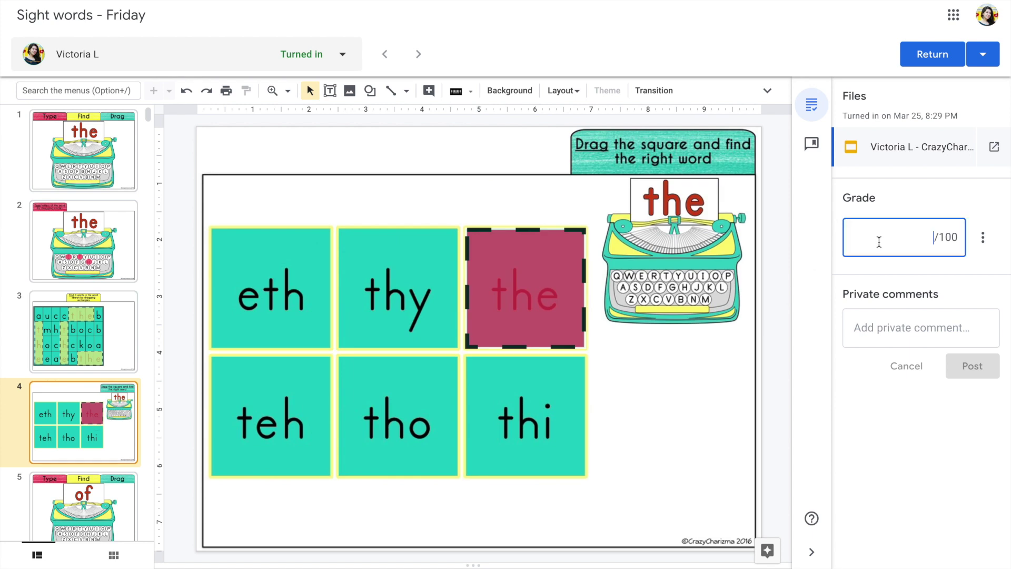
left_click(885, 330)
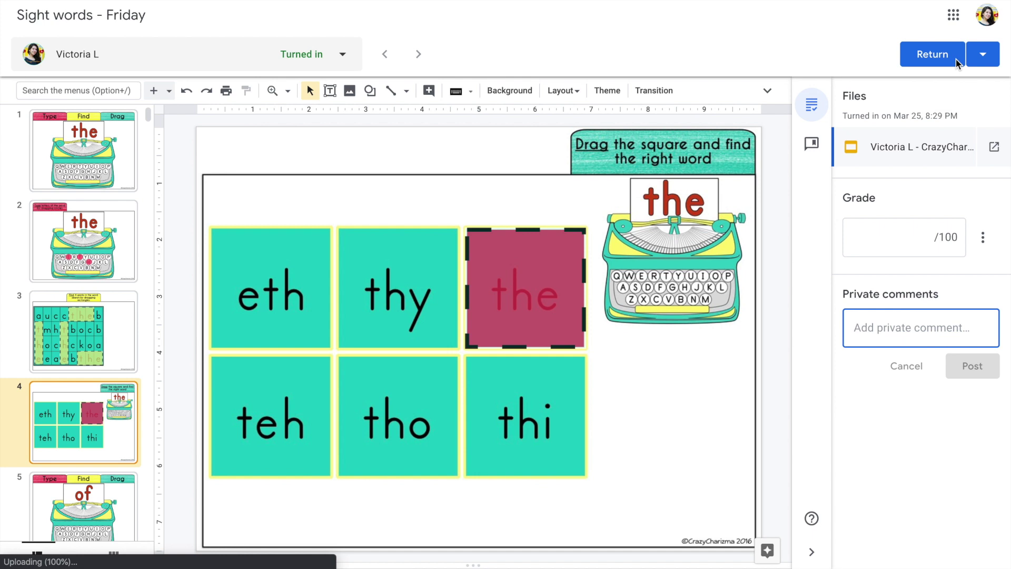
left_click(981, 55)
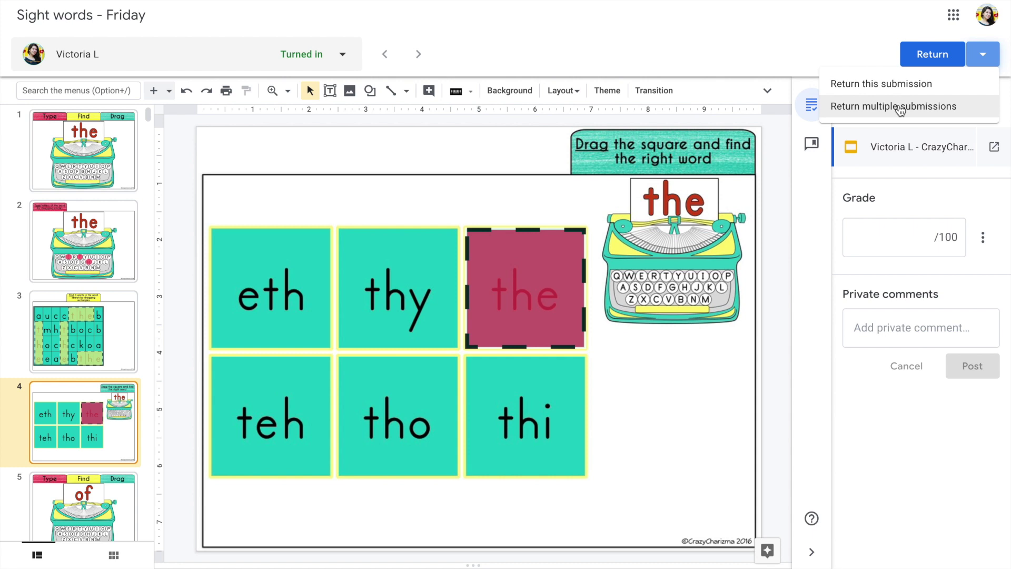
left_click(936, 56)
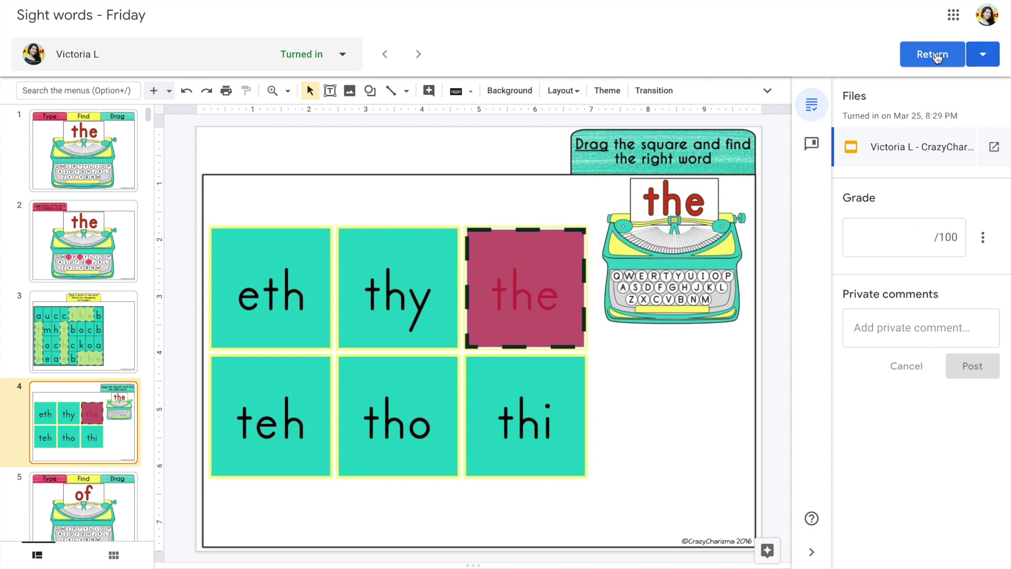
left_click(936, 57)
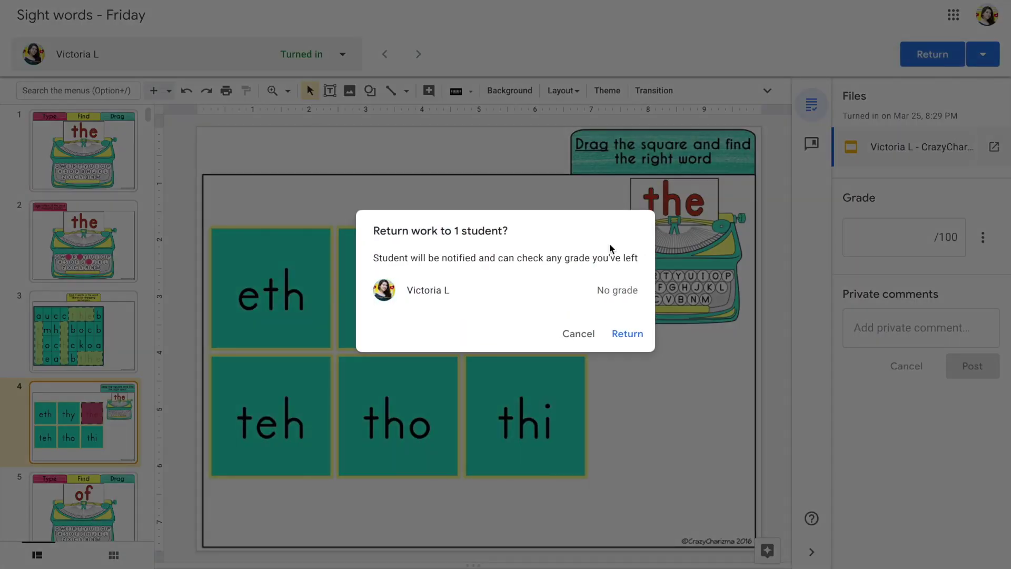